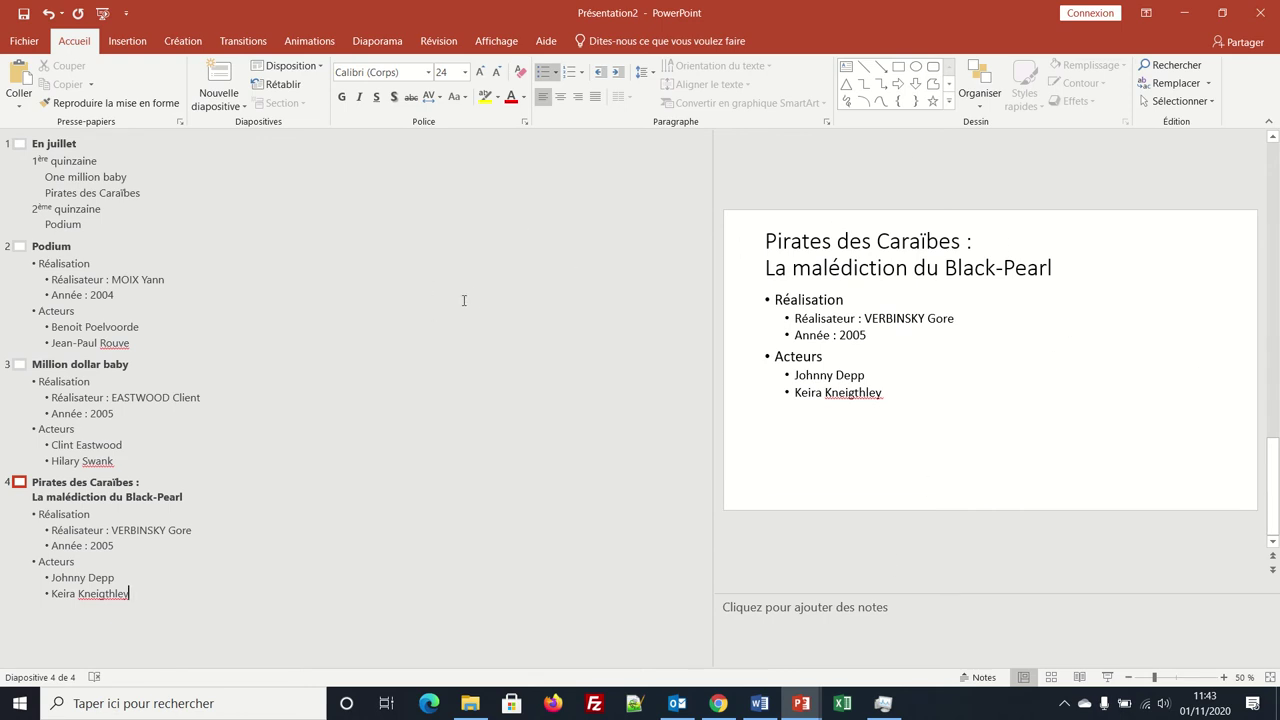
Leave the outline and show the deck in Normale view with slide thumbnails
left_click(490, 42)
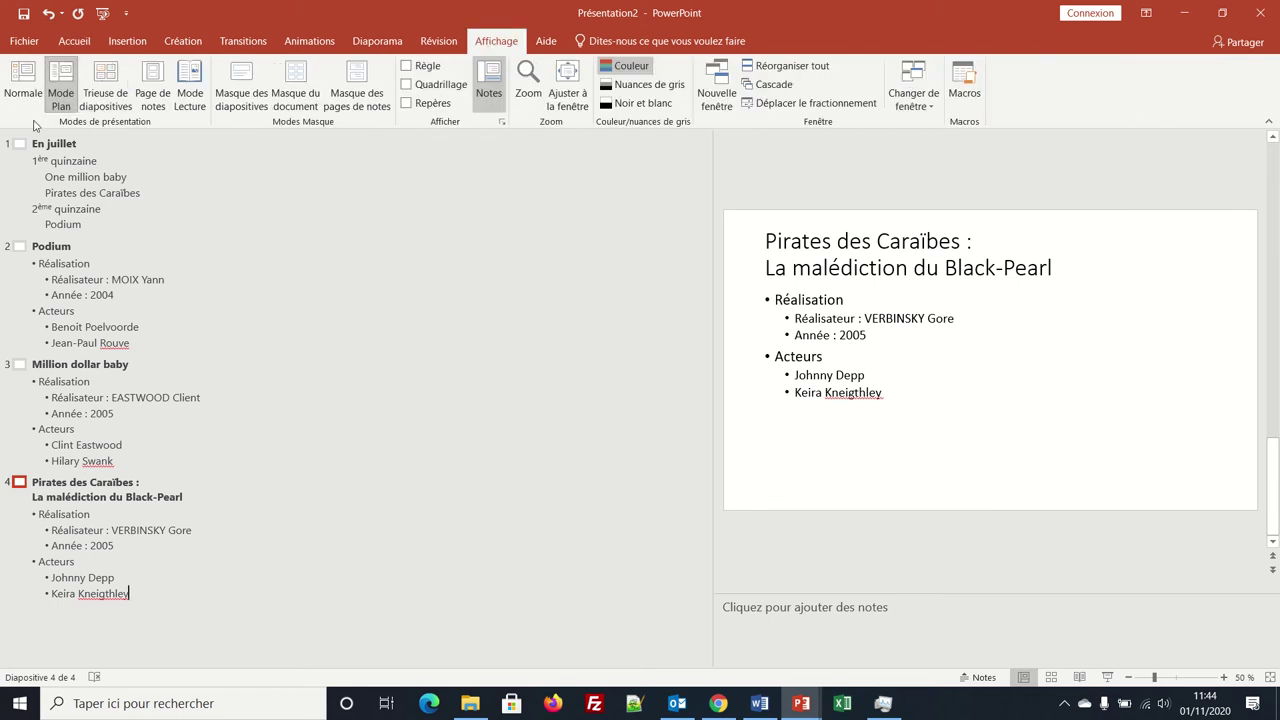
left_click(20, 100)
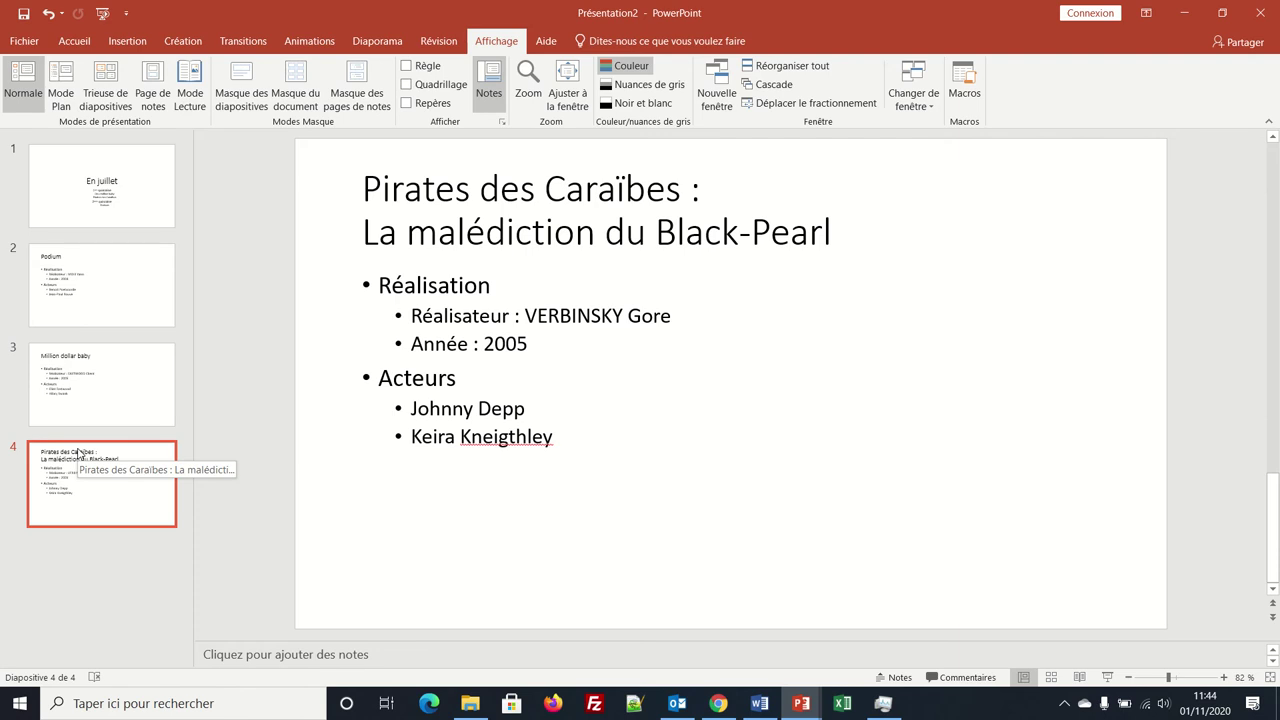
Delete the Podium slide, then undo the deletion to restore it as slide 2
left_click(75, 301)
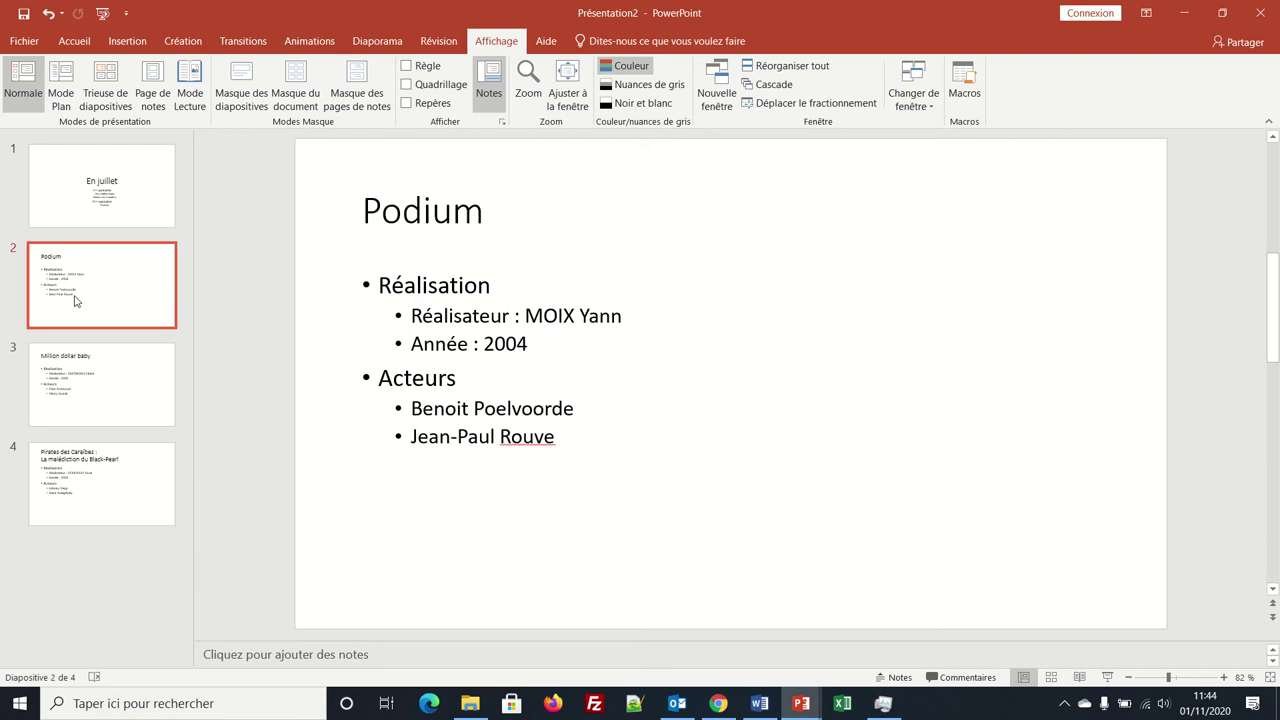
key("Delete")
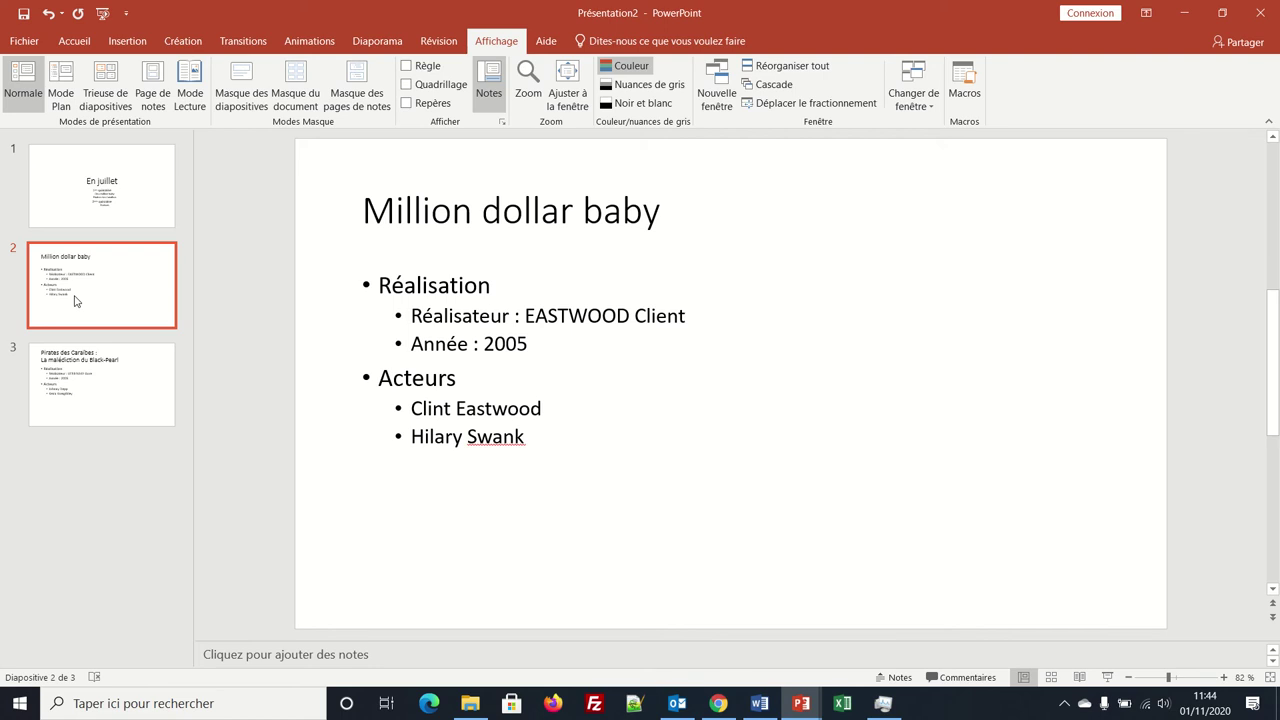
key("Up")
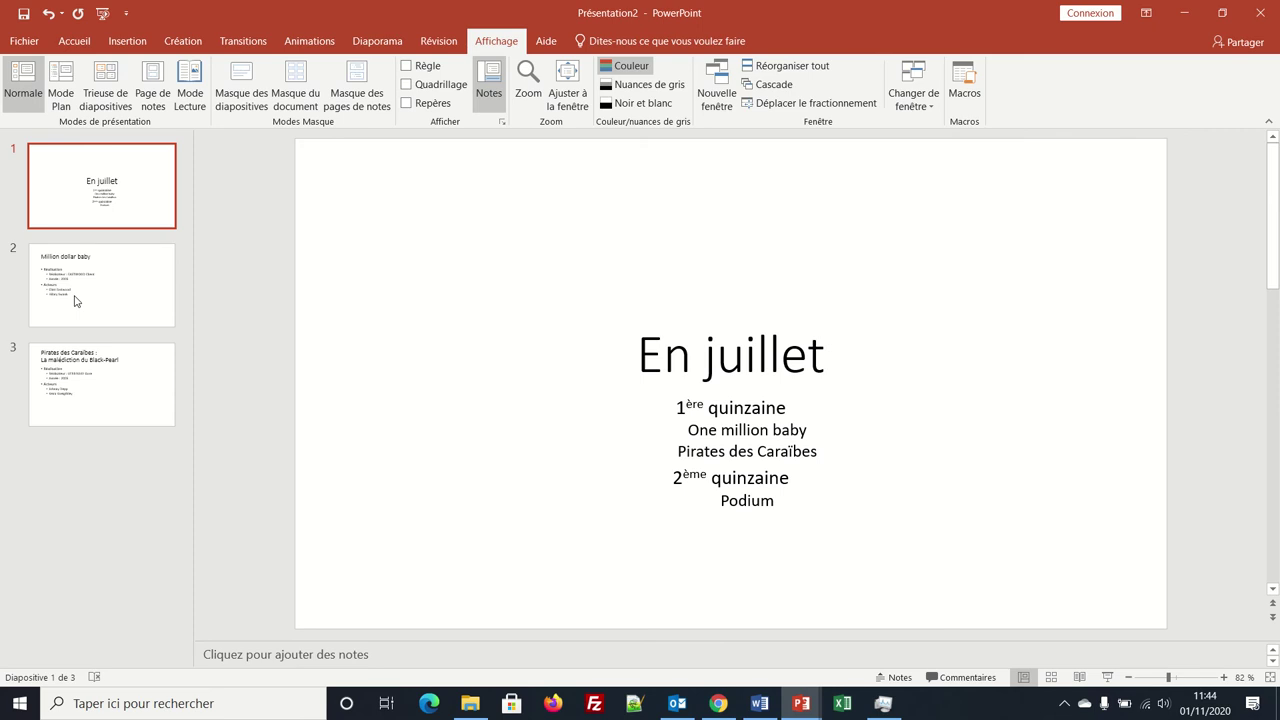
left_click(75, 301)
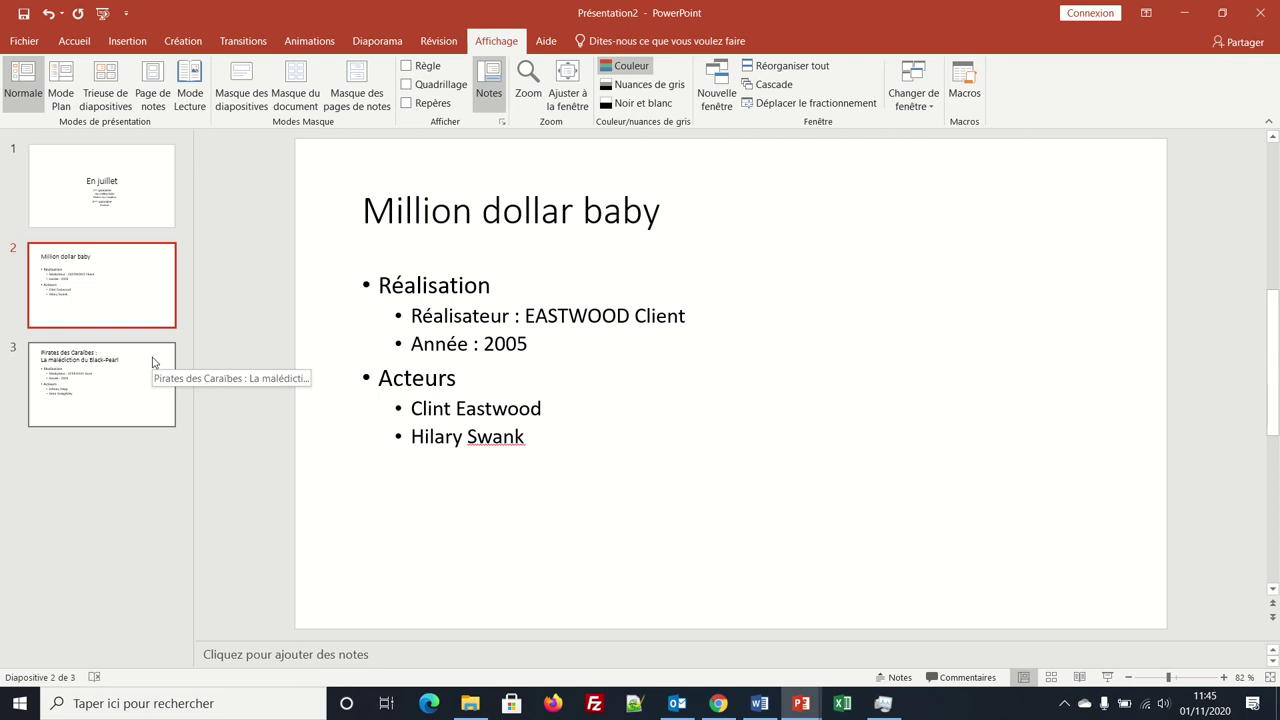
key("ctrl+z")
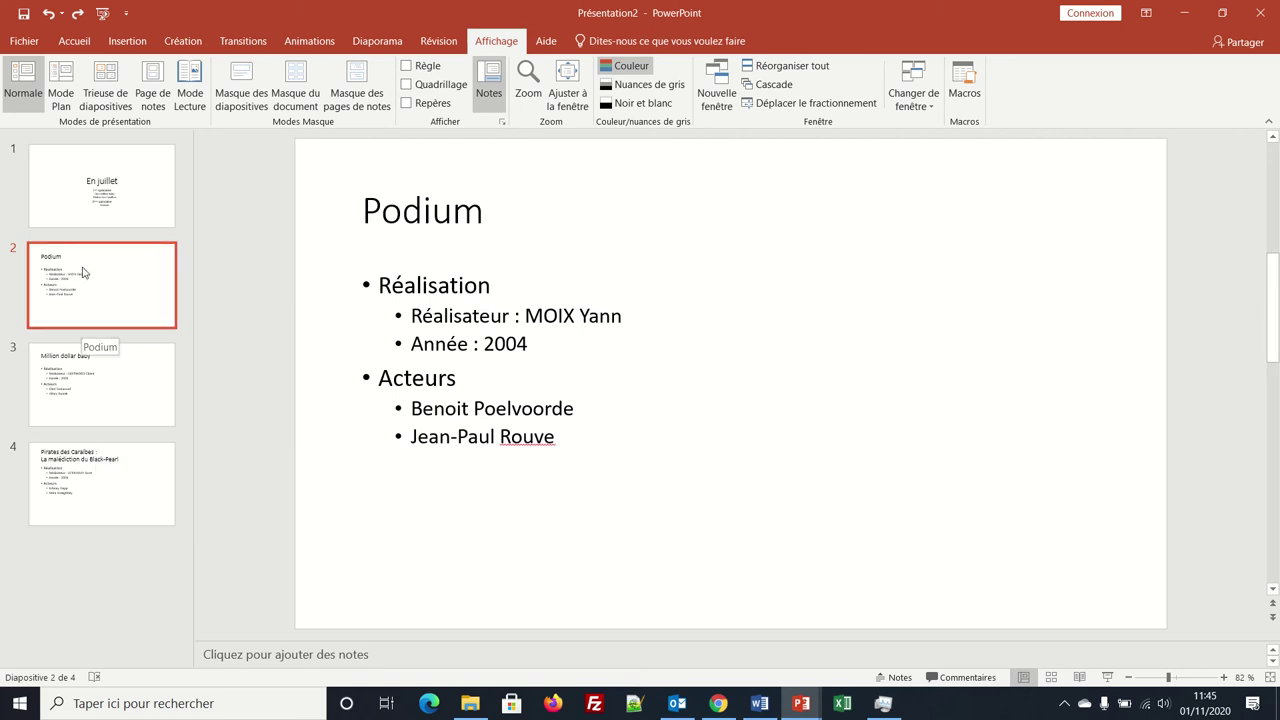
Drag Podium below Pirates des Caraïbes to the end, then select Million dollar baby
left_click_drag(83, 272, 83, 494)
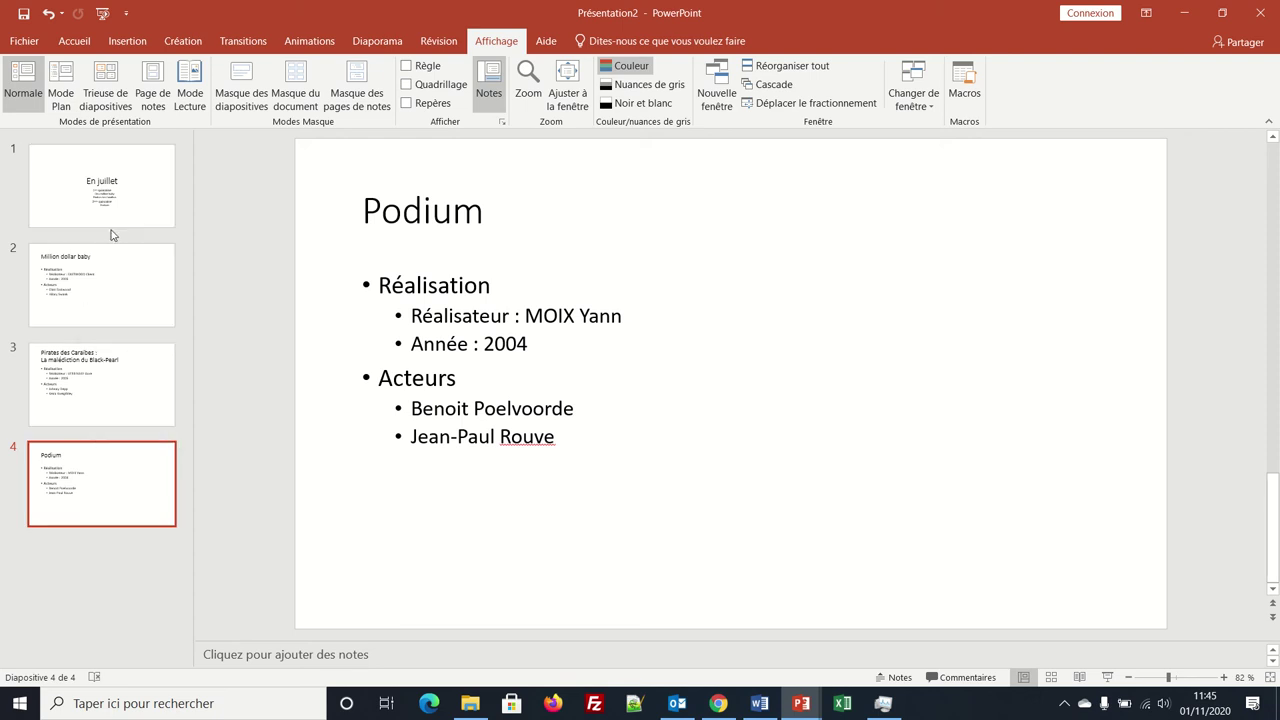
left_click(110, 265)
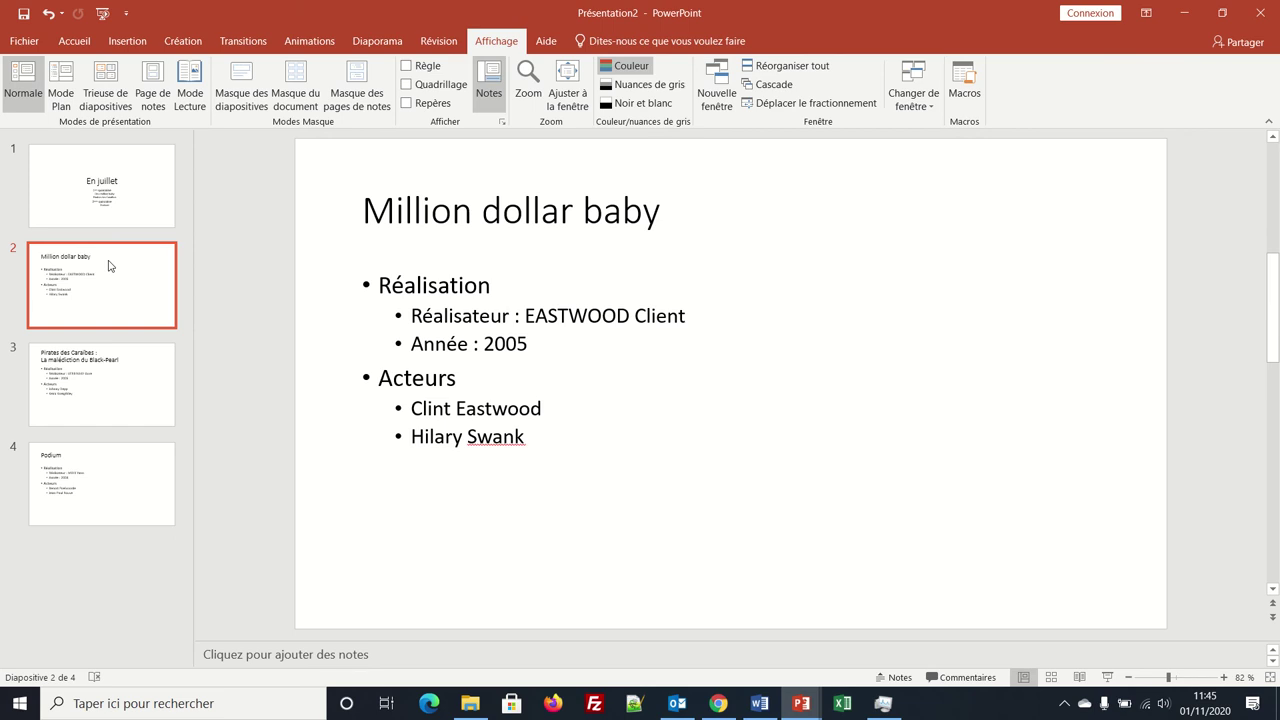
left_click(127, 42)
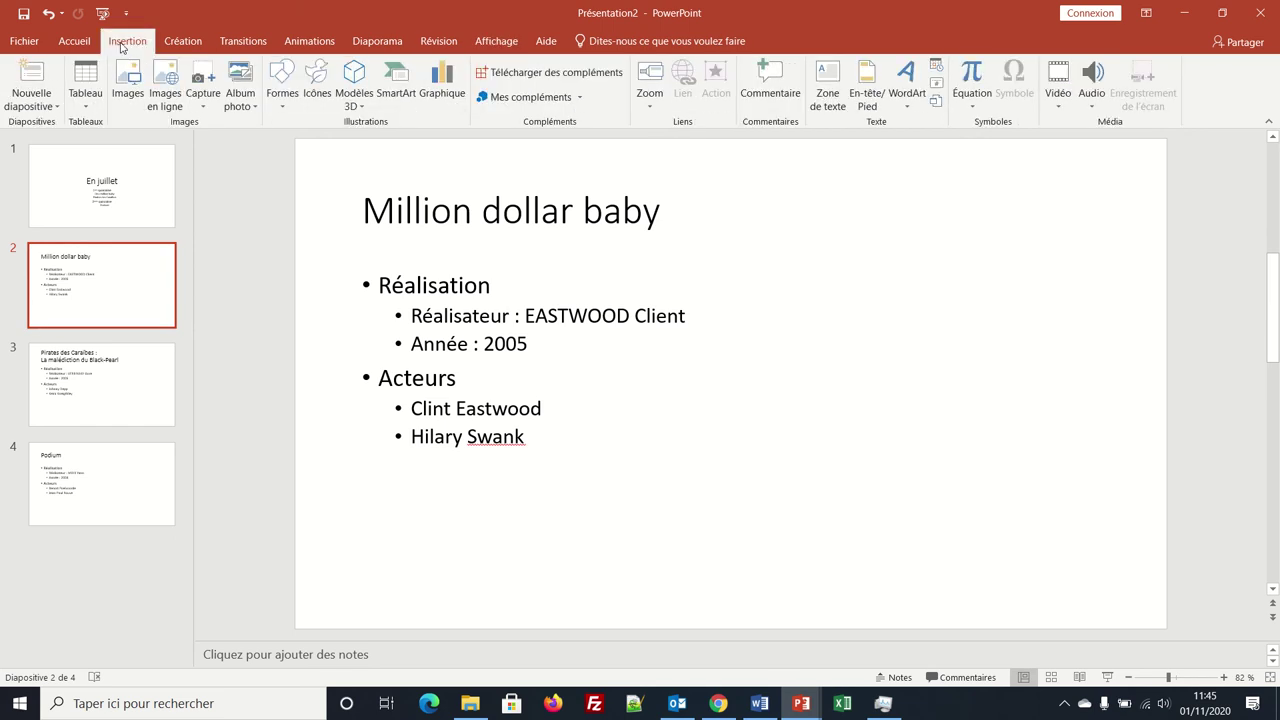
Insert a new title-and-content slide and drag it into position 2
left_click(31, 78)
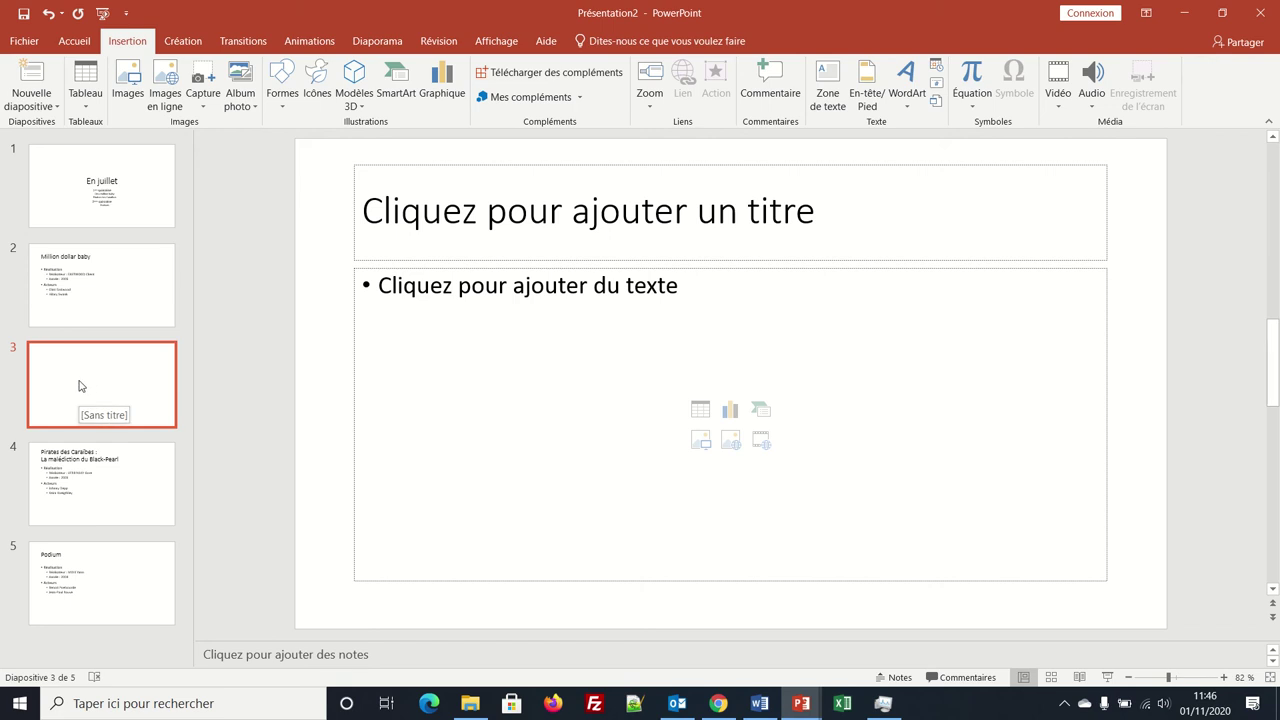
left_click_drag(81, 386, 87, 288)
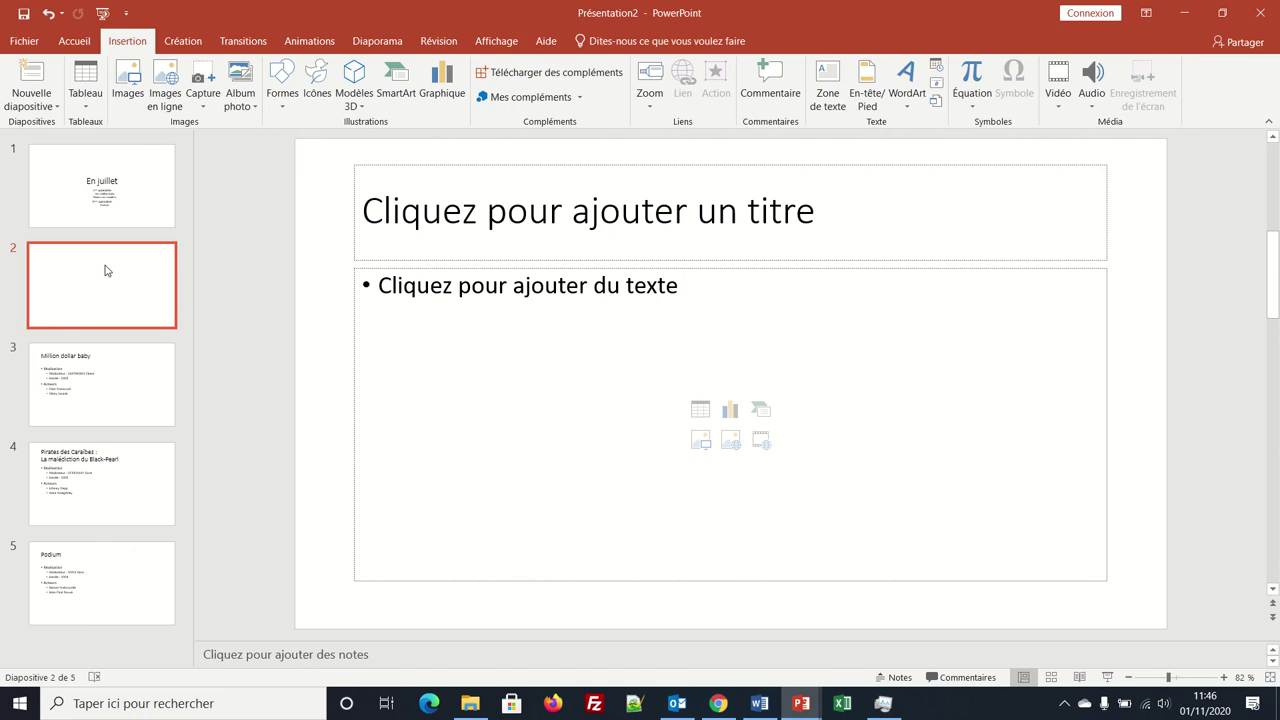
Type 'Demander le programme' into the title placeholder of slide 2
left_click(523, 223)
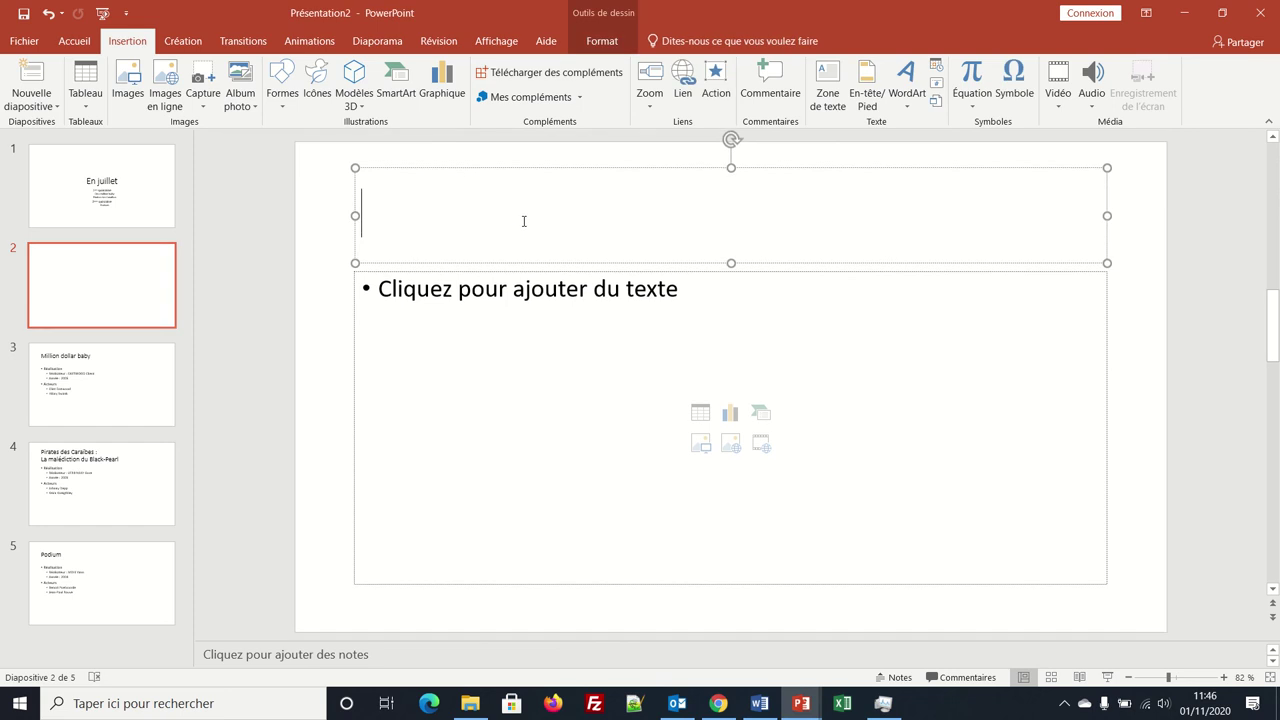
type("Deman")
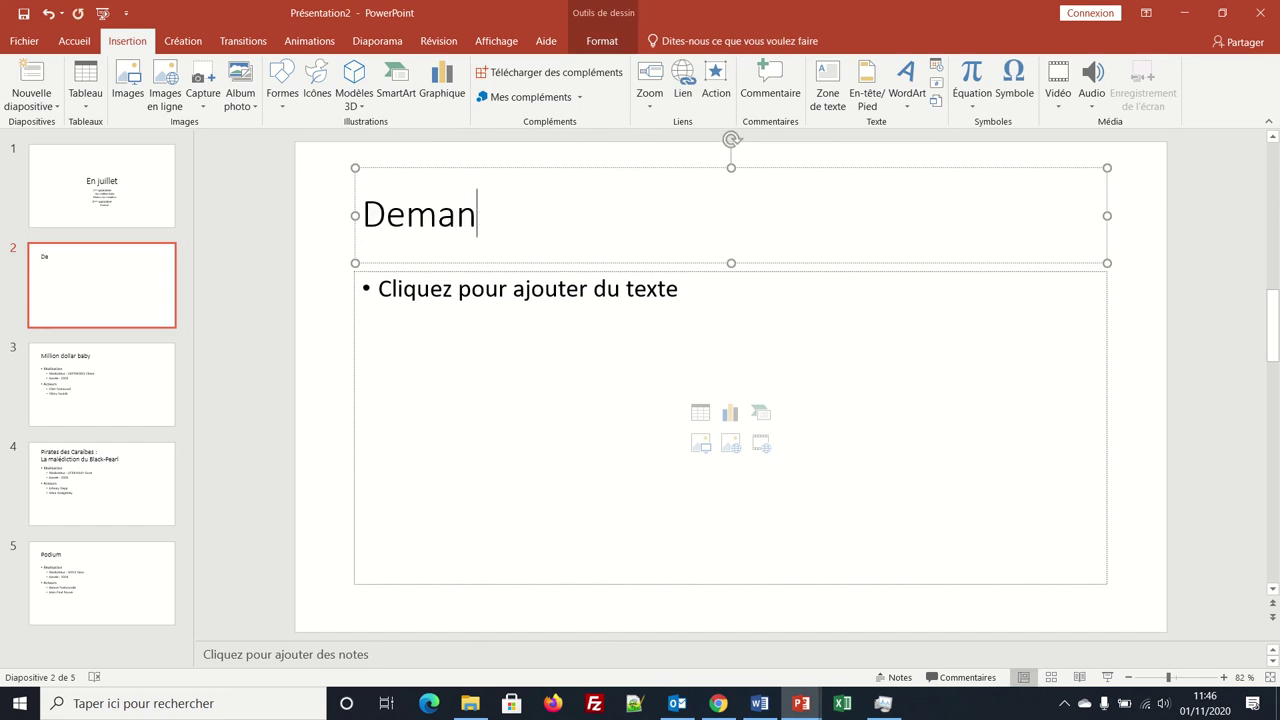
type("der le pro")
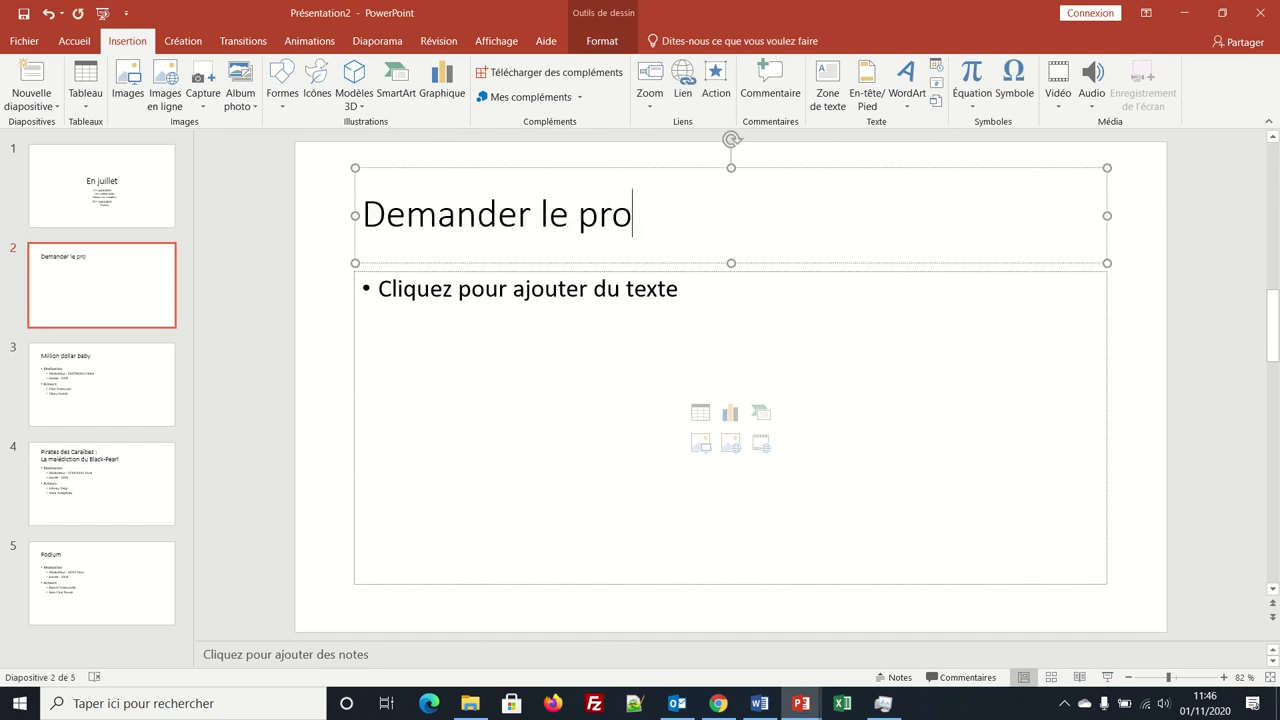
type("gramme")
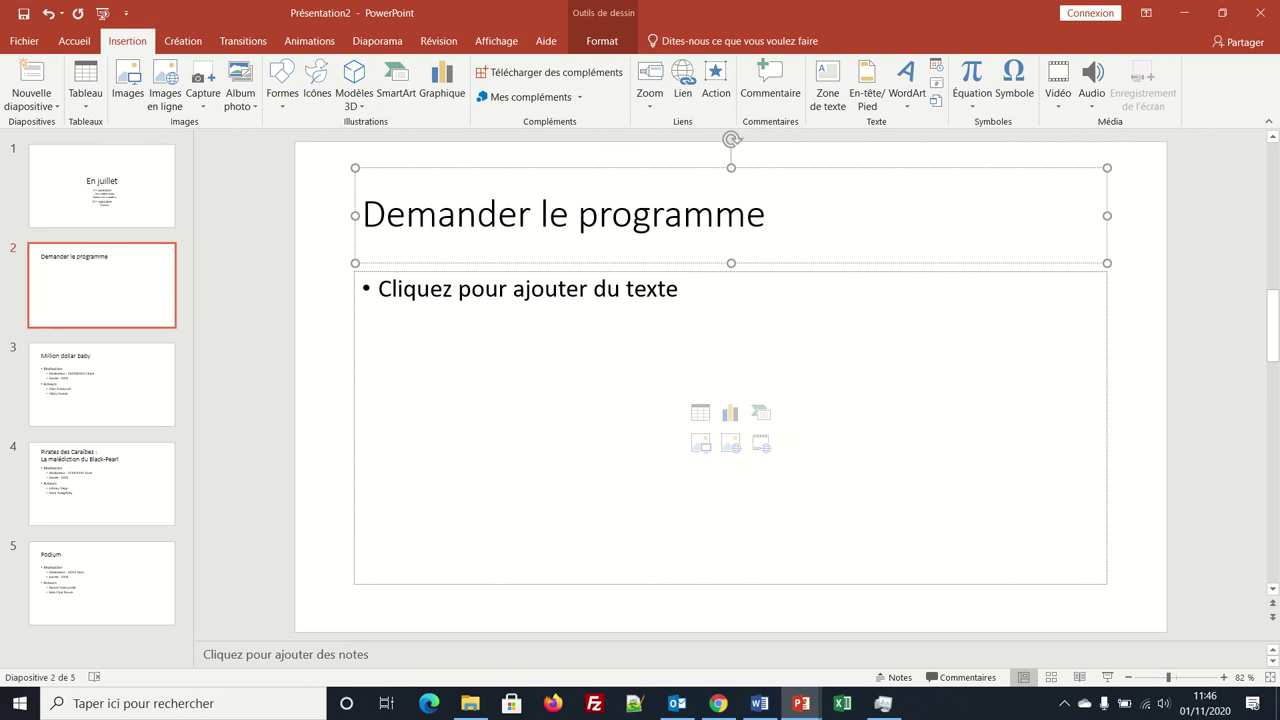
left_click(497, 40)
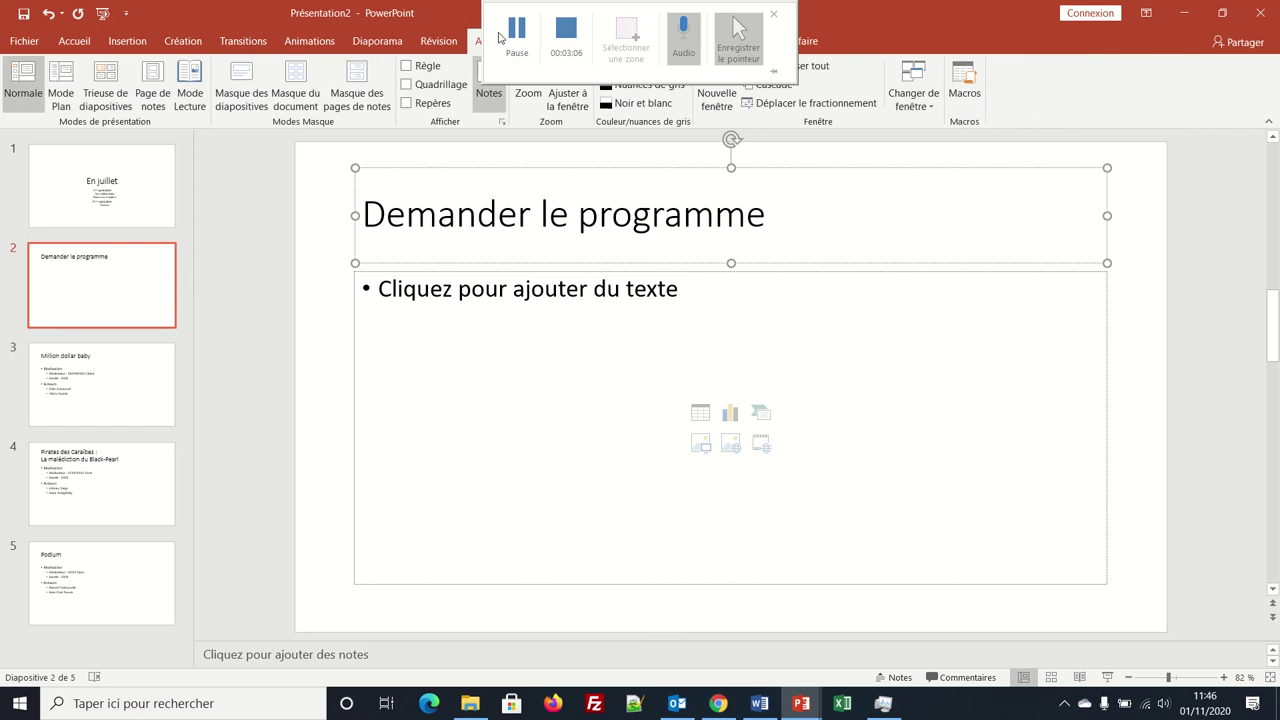
left_click(498, 37)
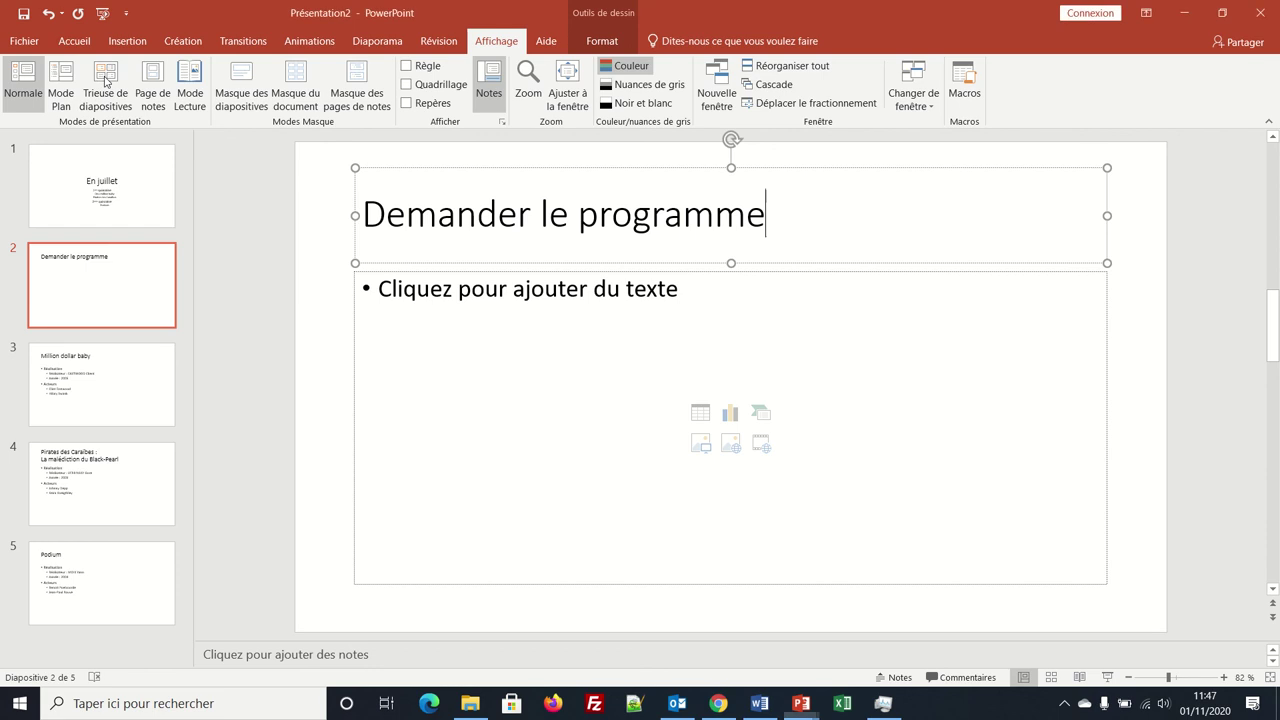
left_click(106, 80)
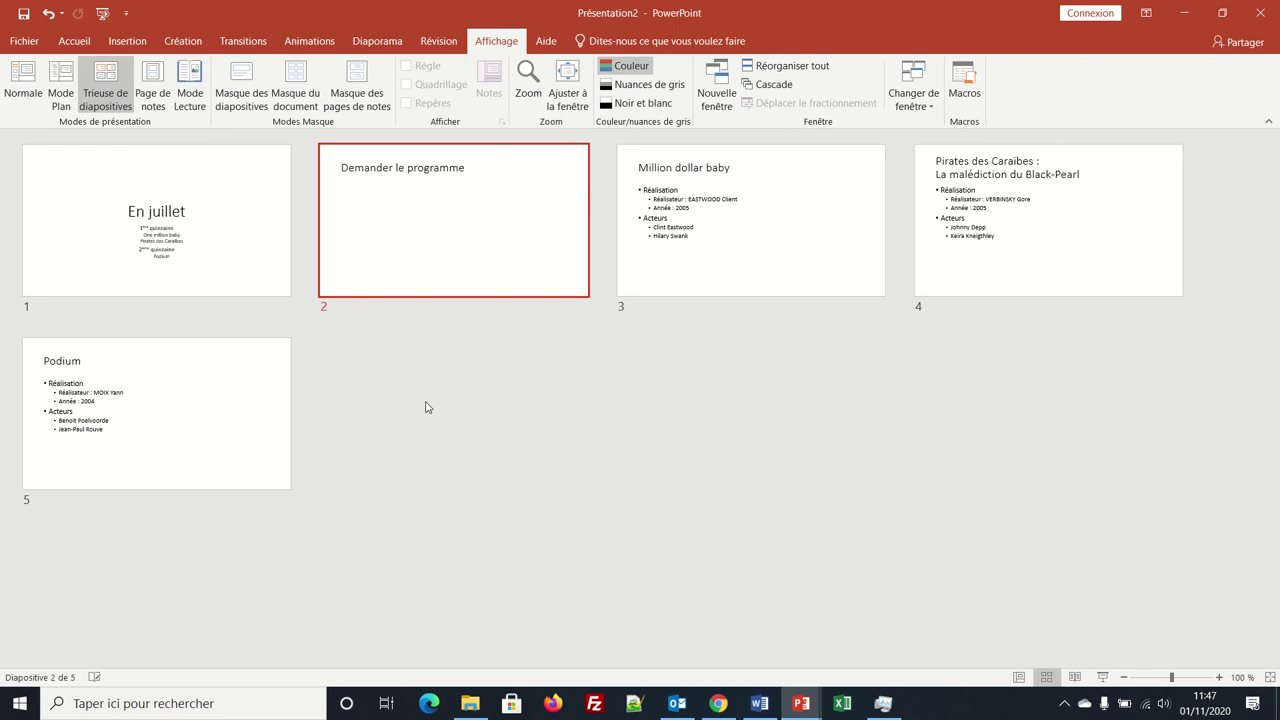
mouse_move(446, 251)
left_mouse_down()
mouse_move(493, 428)
mouse_move(382, 288)
left_mouse_up()
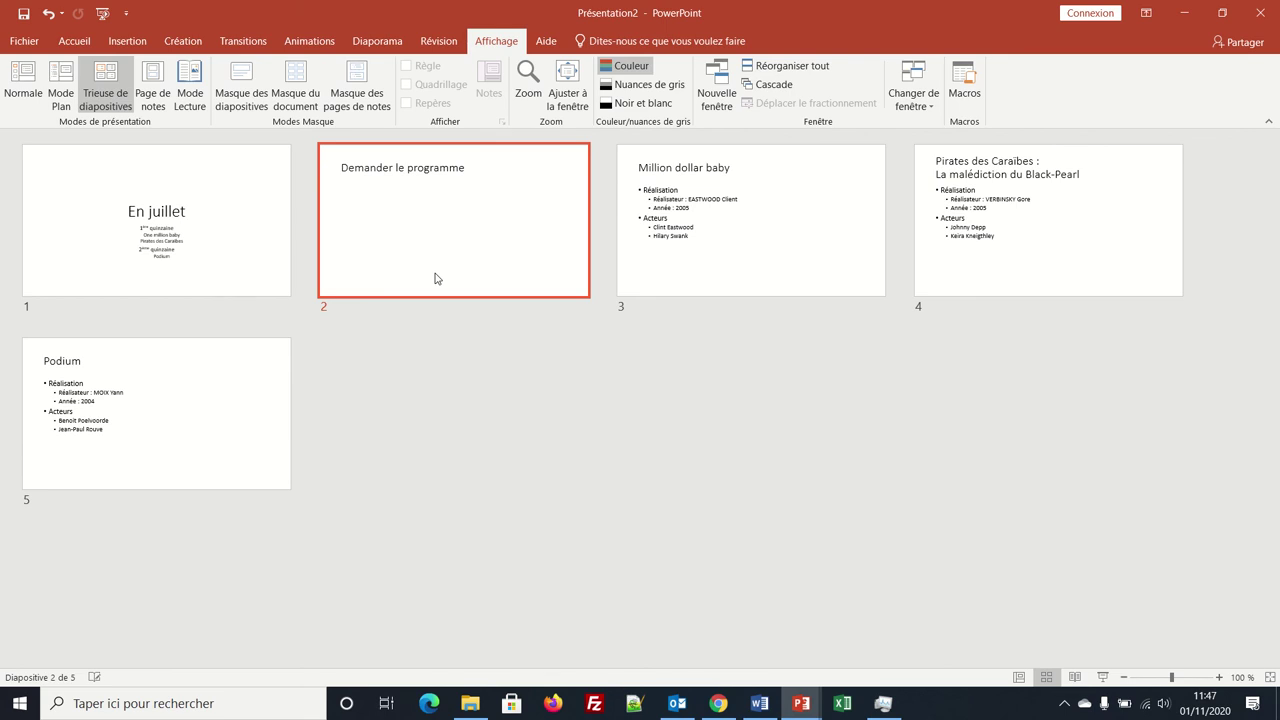
left_click(16, 72)
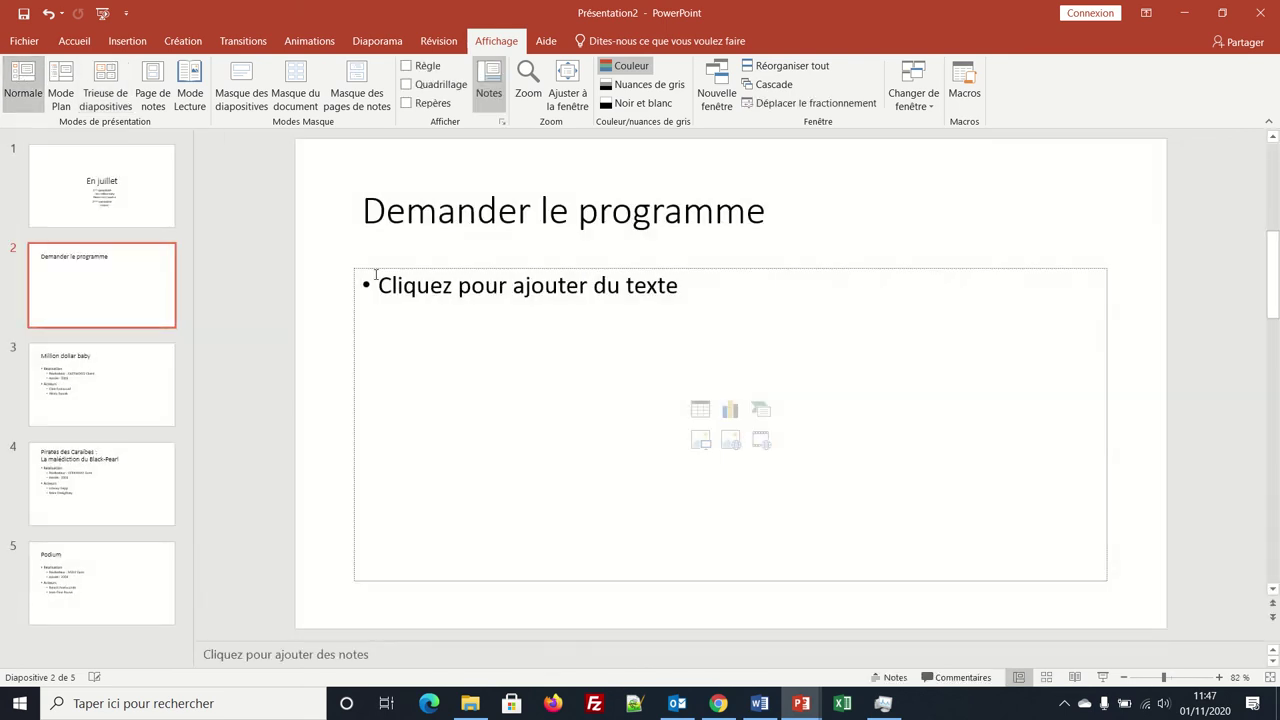